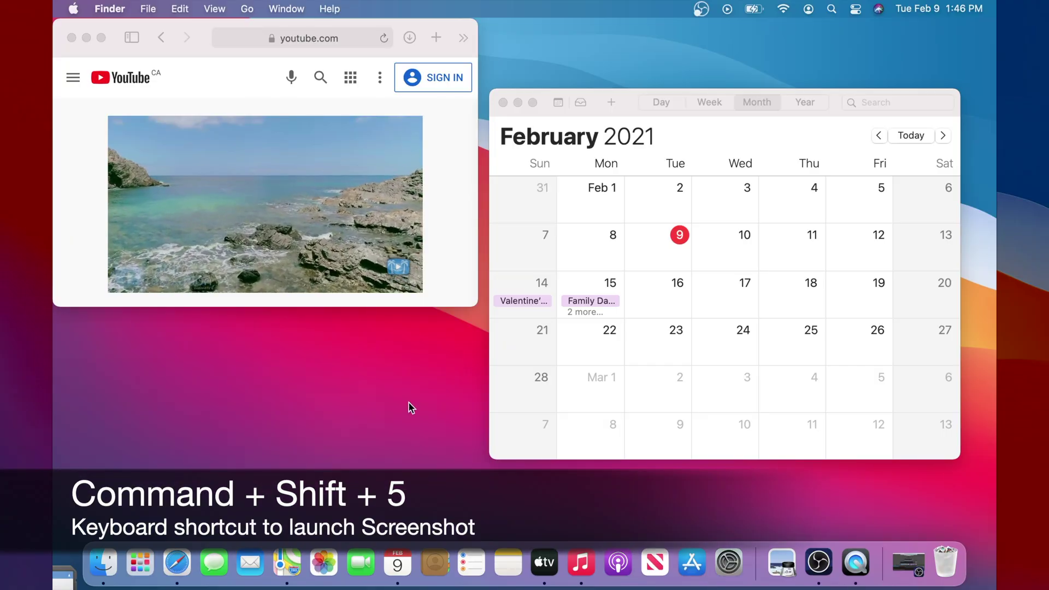
Browse Launchpad's Other utilities folder, where the Screenshot app lives.
left_click(140, 569)
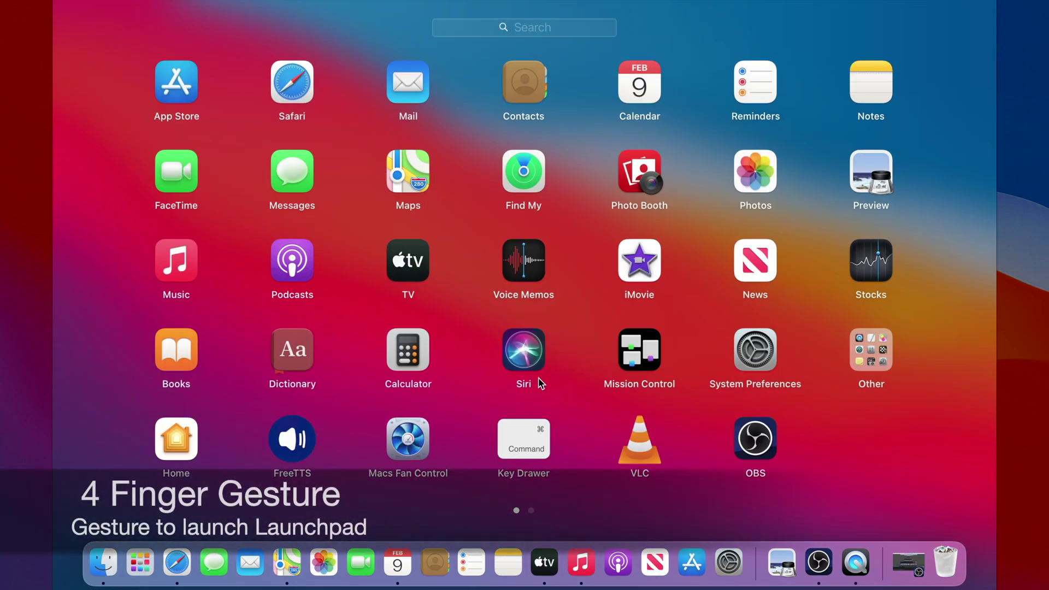
left_click(885, 354)
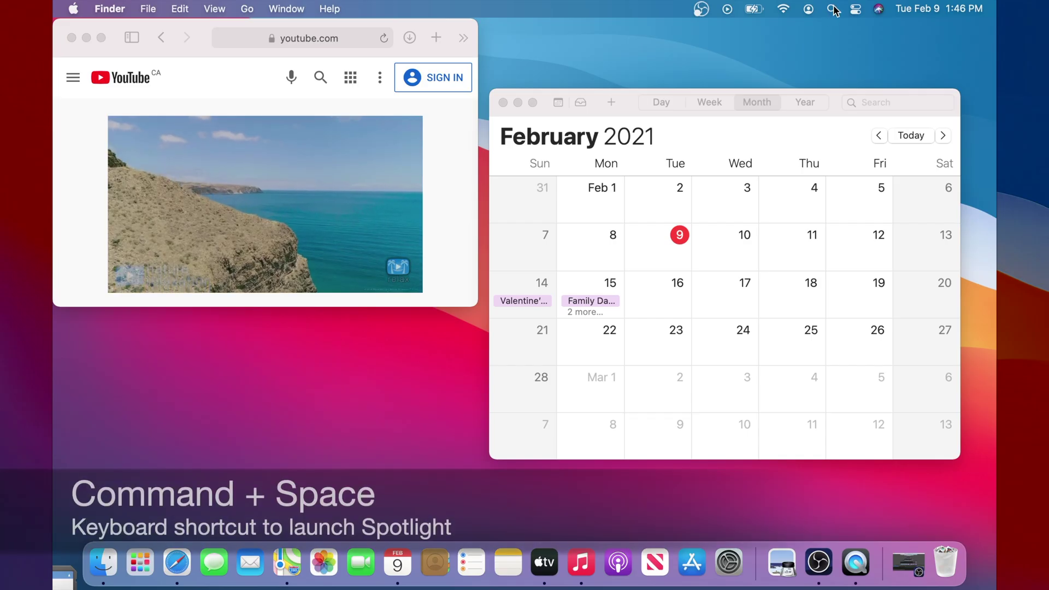
Find Screenshot via Spotlight and launch it to show the capture toolbar.
key("super+space")
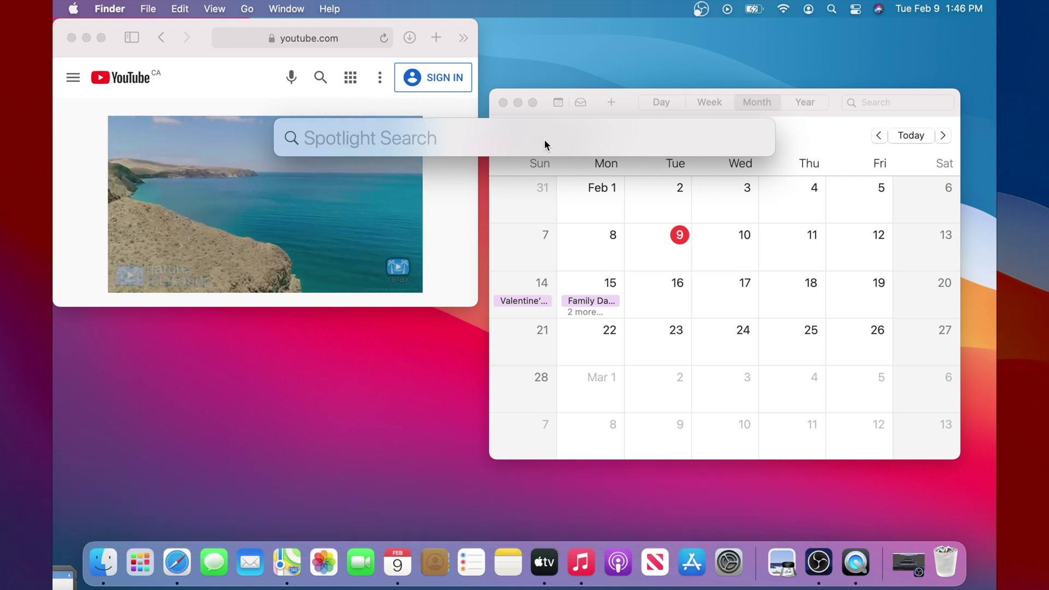
type("screenshot")
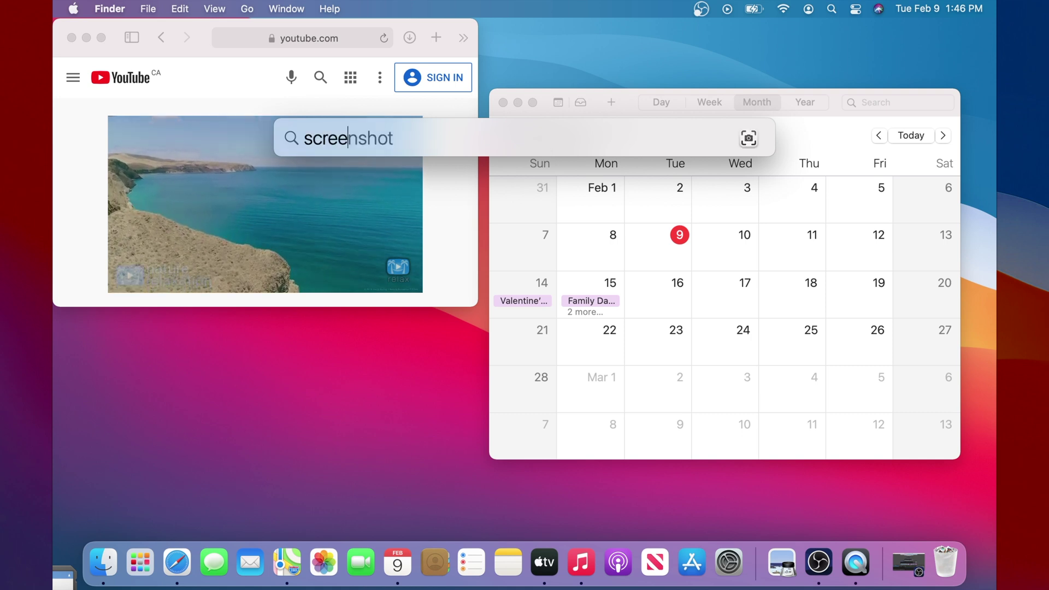
type("nshot")
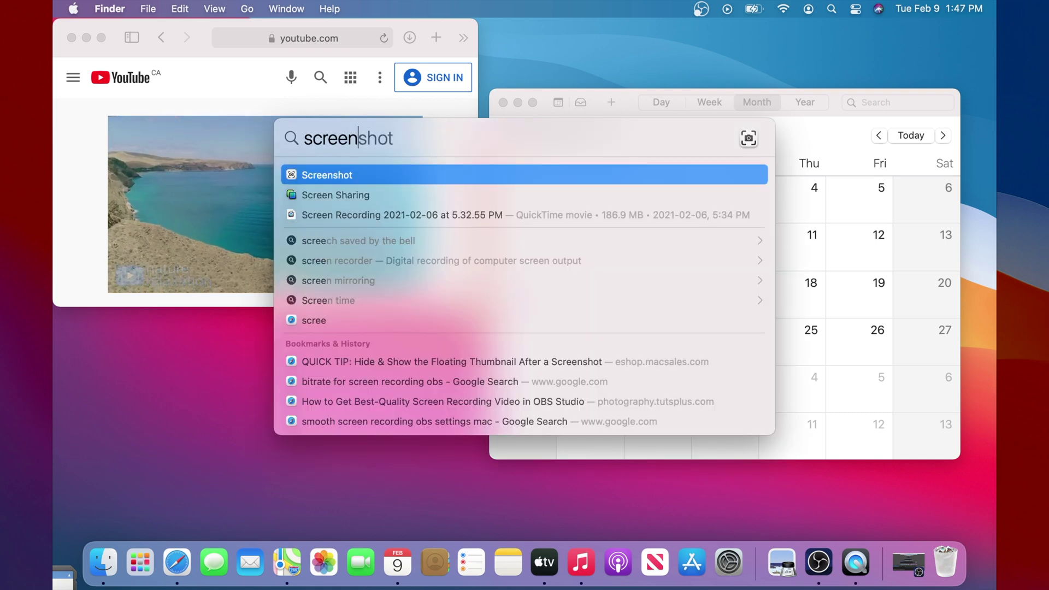
left_click(338, 177)
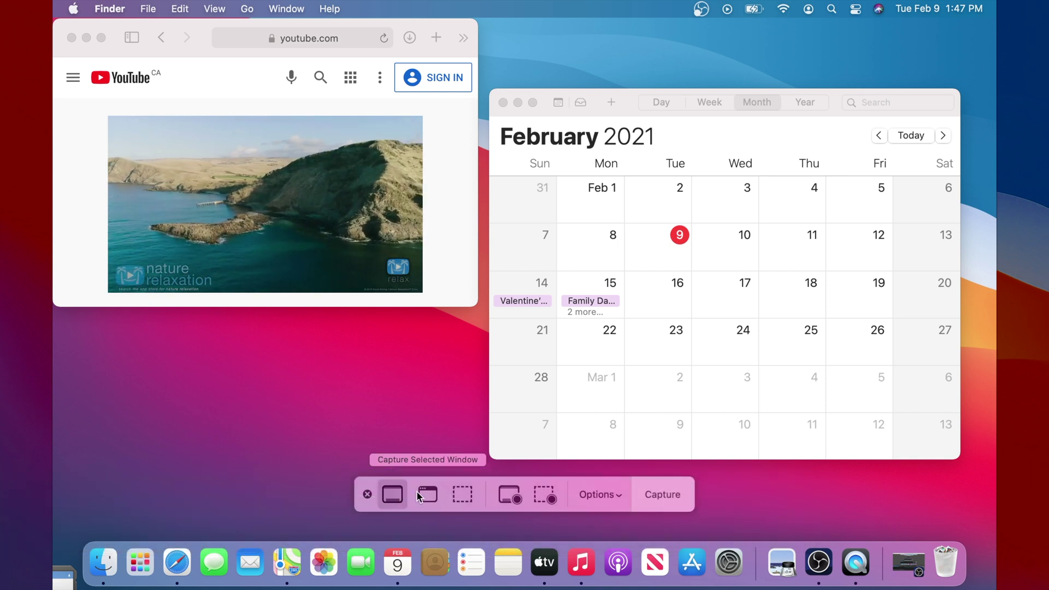
Capture a screenshot of the entire screen.
left_click(659, 491)
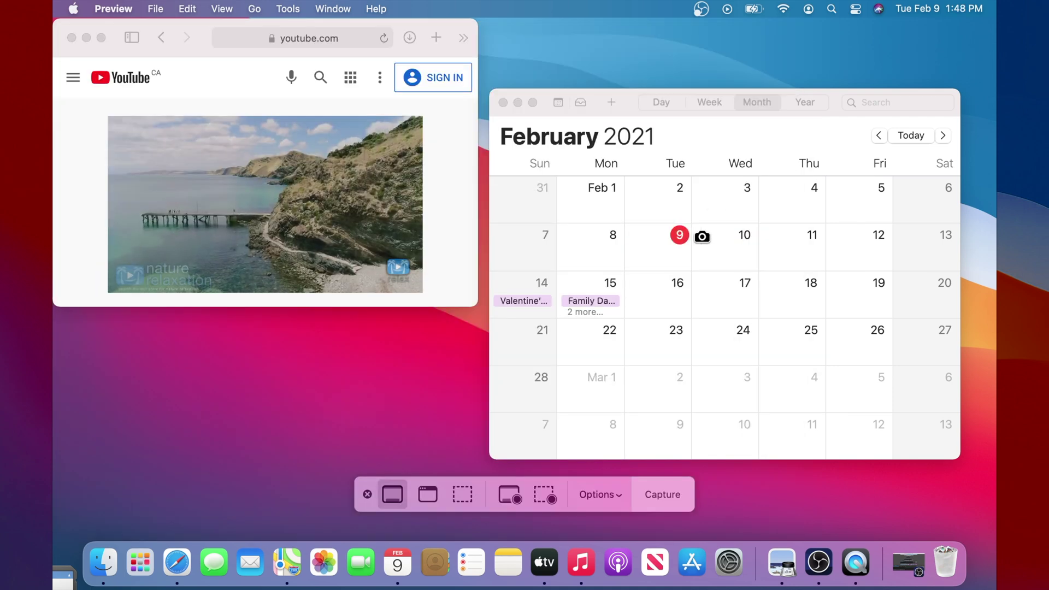
Capture only the Calendar window using Capture Selected Window mode.
left_click(428, 494)
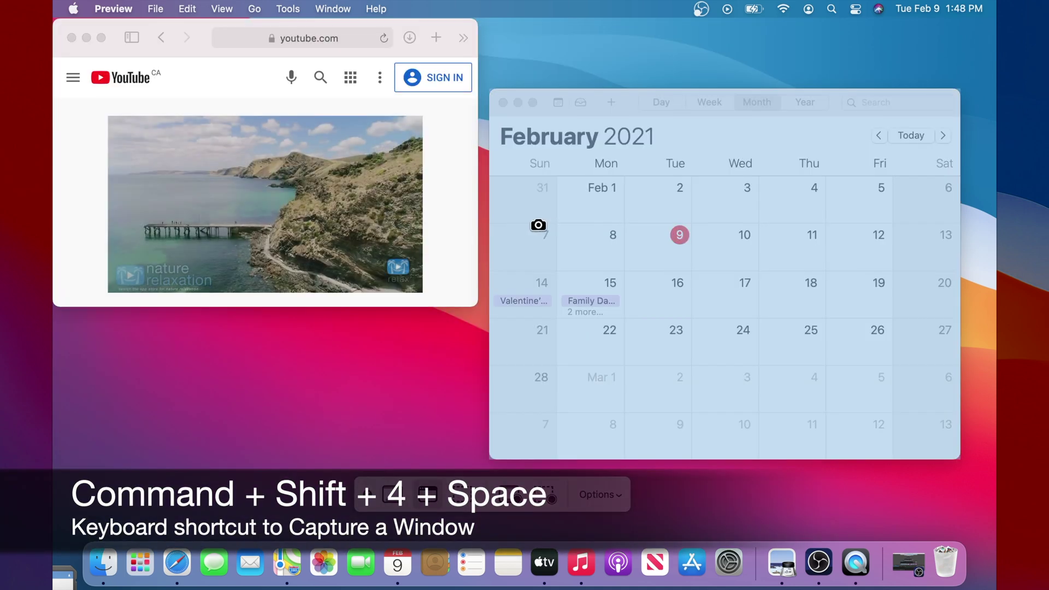
left_click(559, 225)
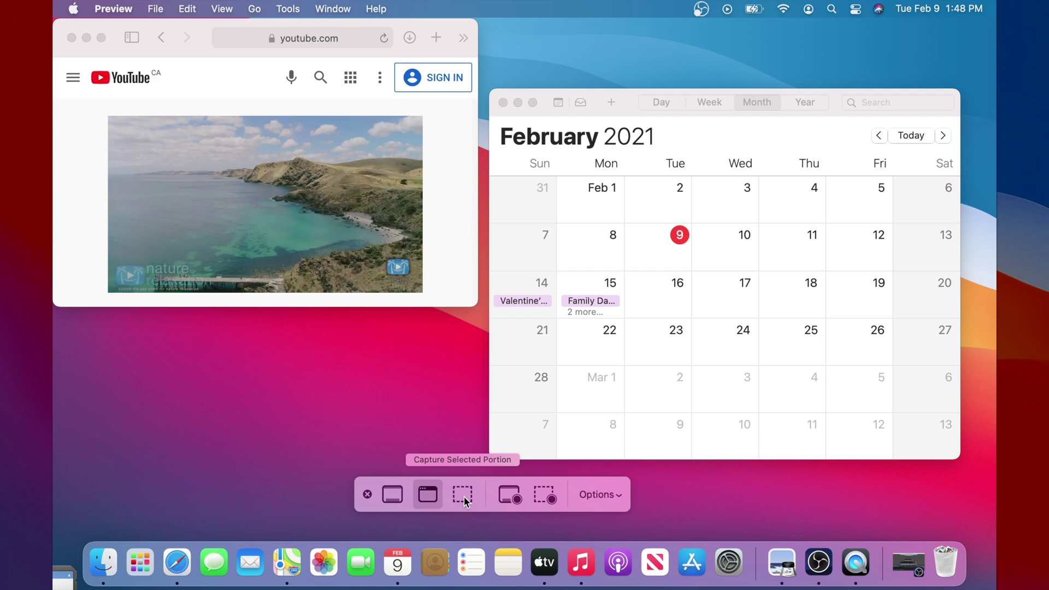
Frame a selected-portion region over the Calendar and capture it, opening in Preview.
left_click(463, 494)
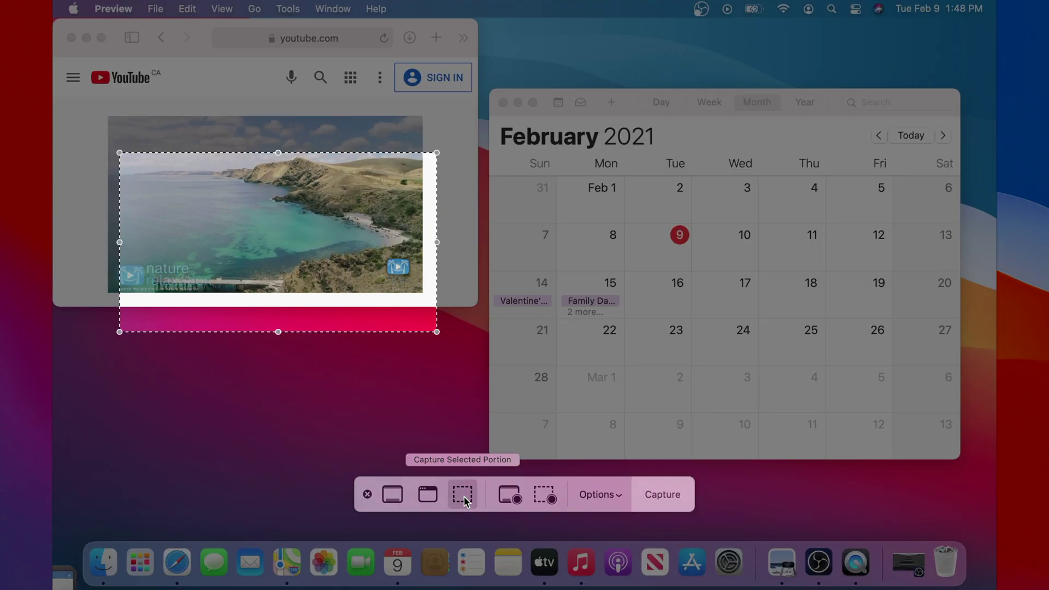
left_click_drag(361, 279, 740, 252)
left_click_drag(817, 303, 954, 450)
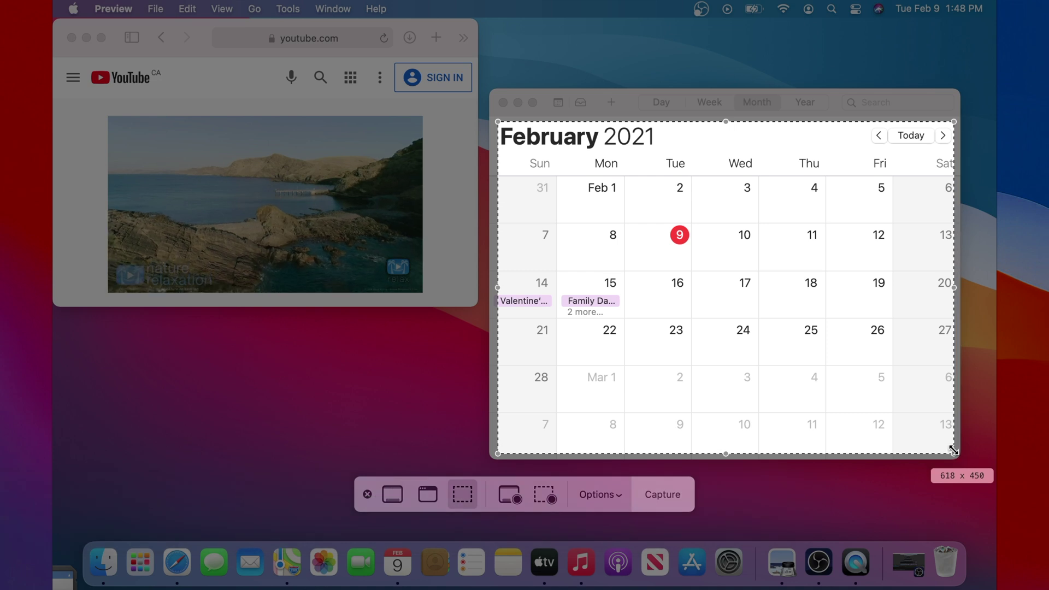
left_click(669, 493)
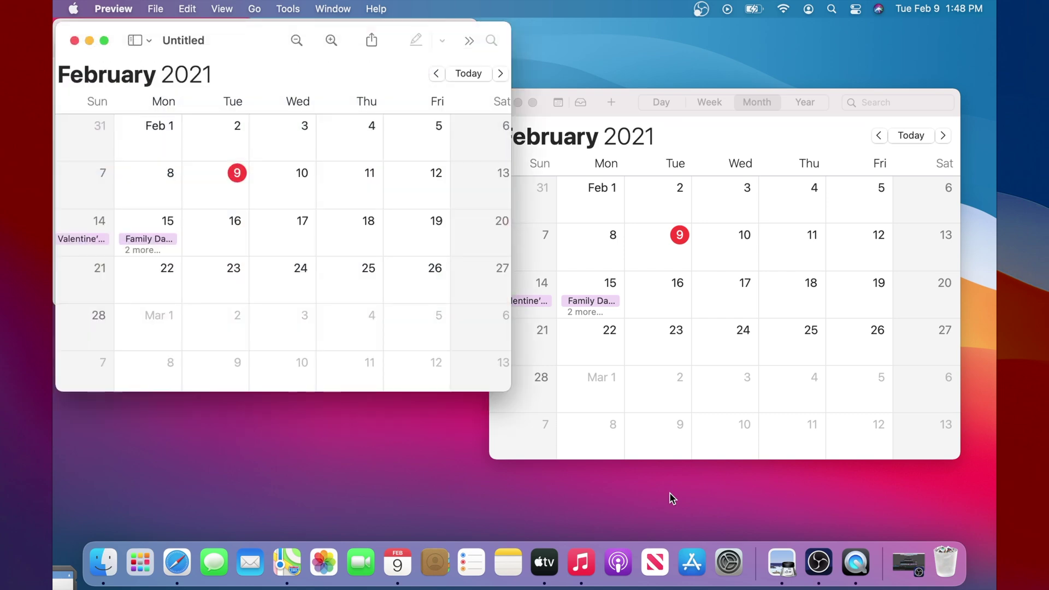
key("super+shift+5")
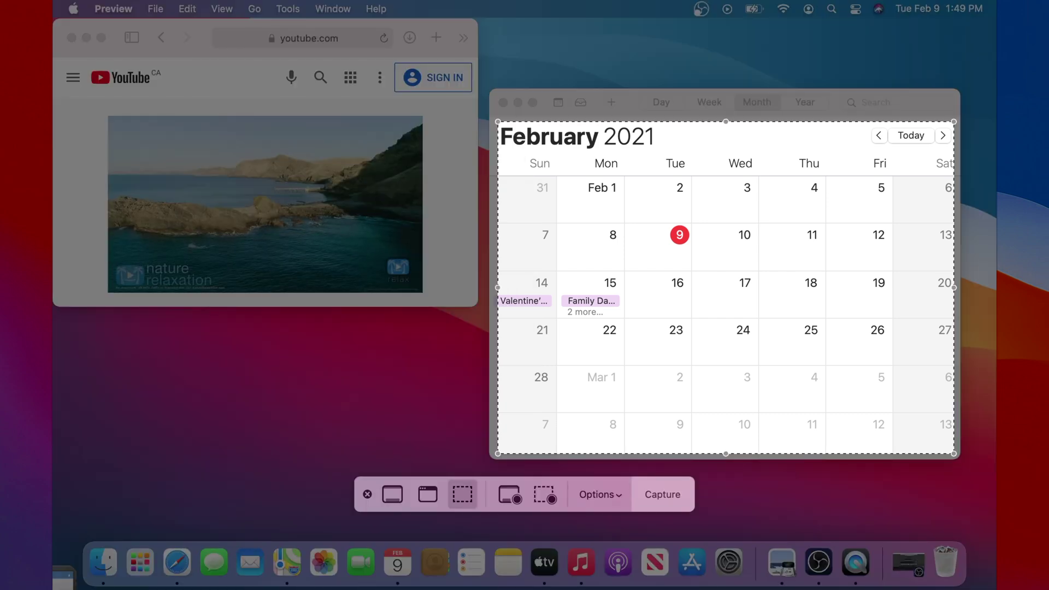
Start a video recording of the entire screen with Record Entire Screen.
left_click(514, 495)
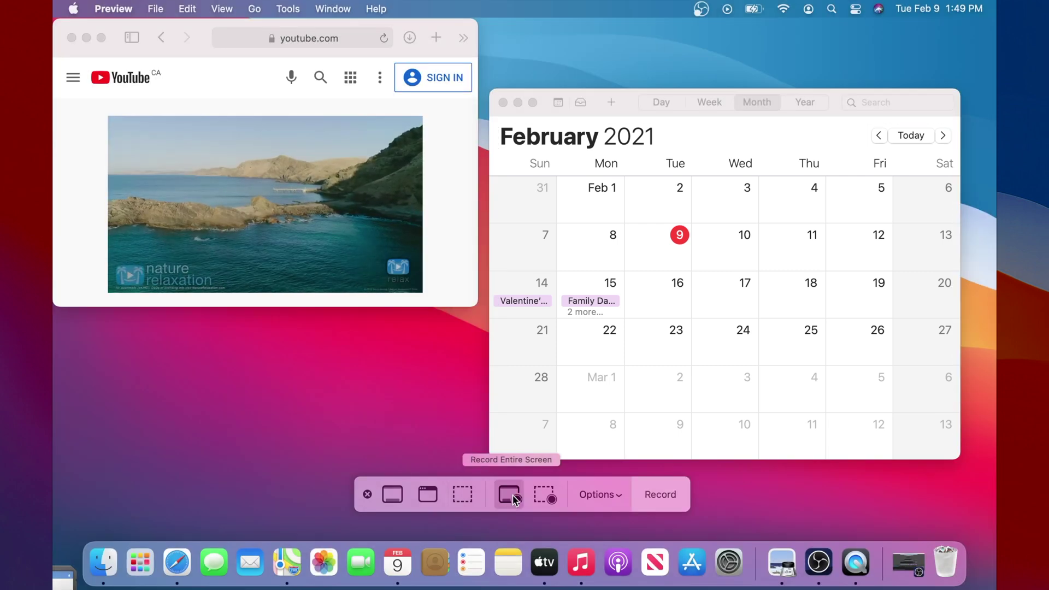
left_click(660, 492)
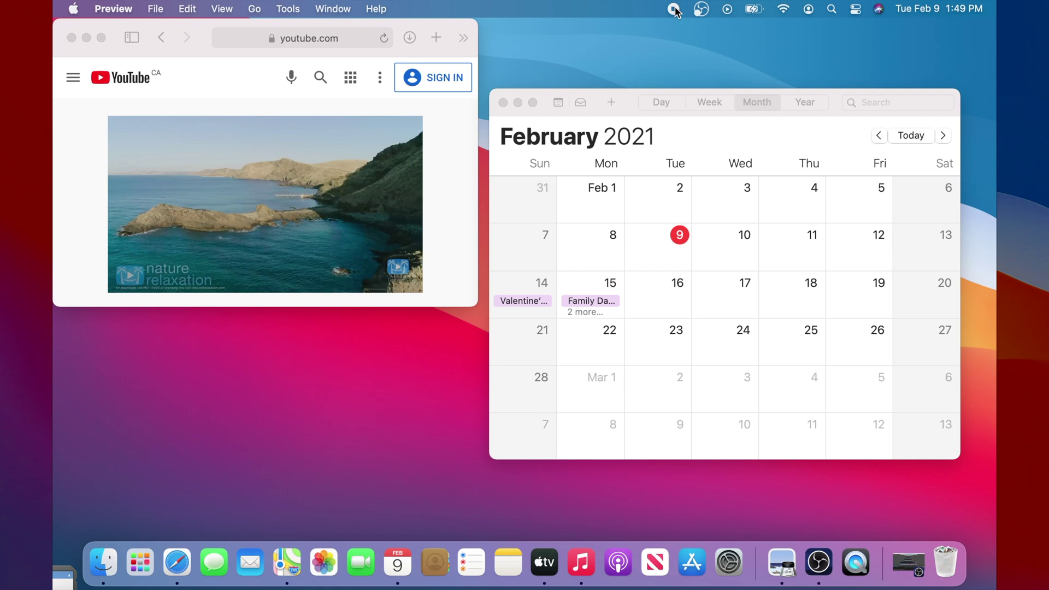
Stop that recording and record just a region fitted around the YouTube video.
key("super+shift+5")
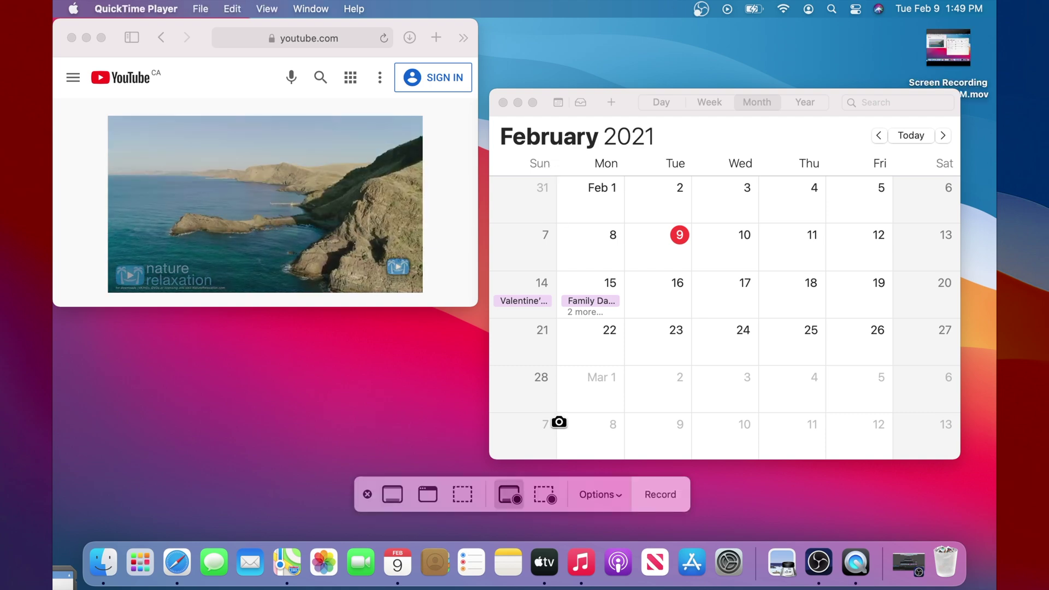
left_click(548, 497)
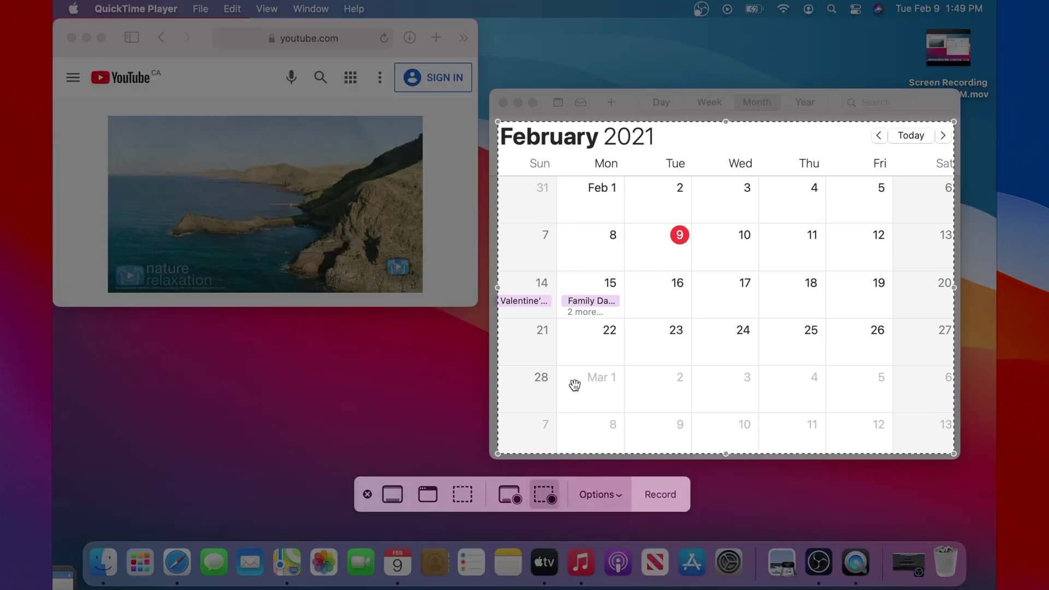
left_click_drag(642, 273, 251, 261)
mouse_move(562, 443)
left_mouse_down()
mouse_move(435, 337)
mouse_move(430, 299)
left_mouse_up()
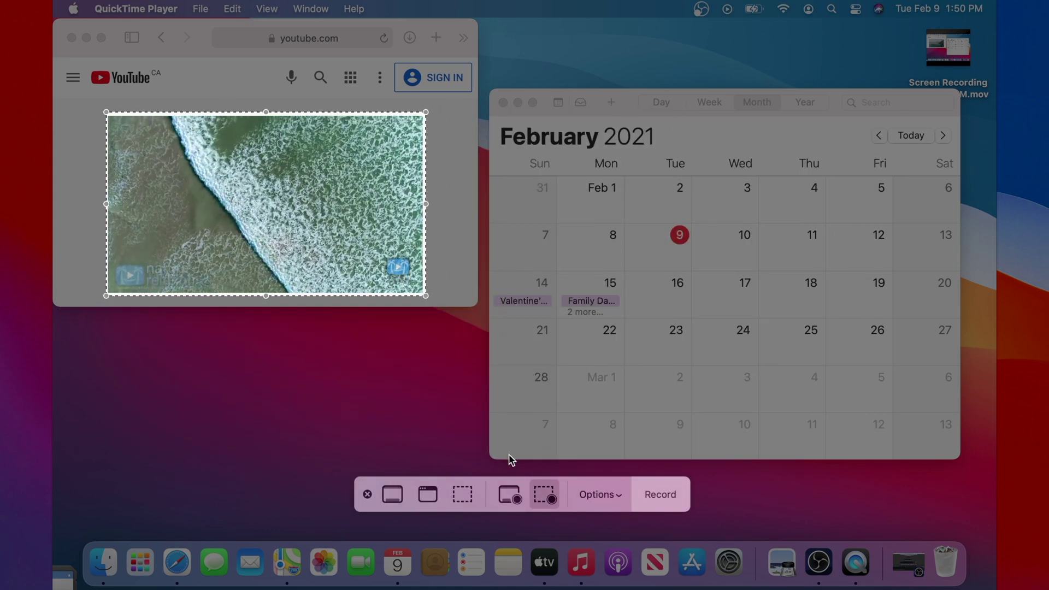
left_click(661, 495)
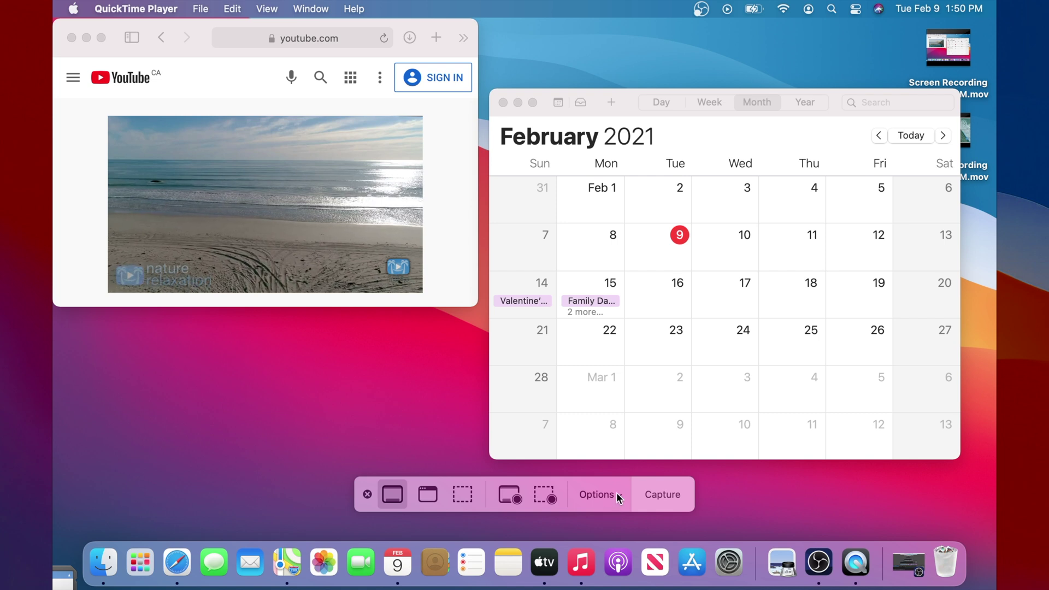
left_click(597, 494)
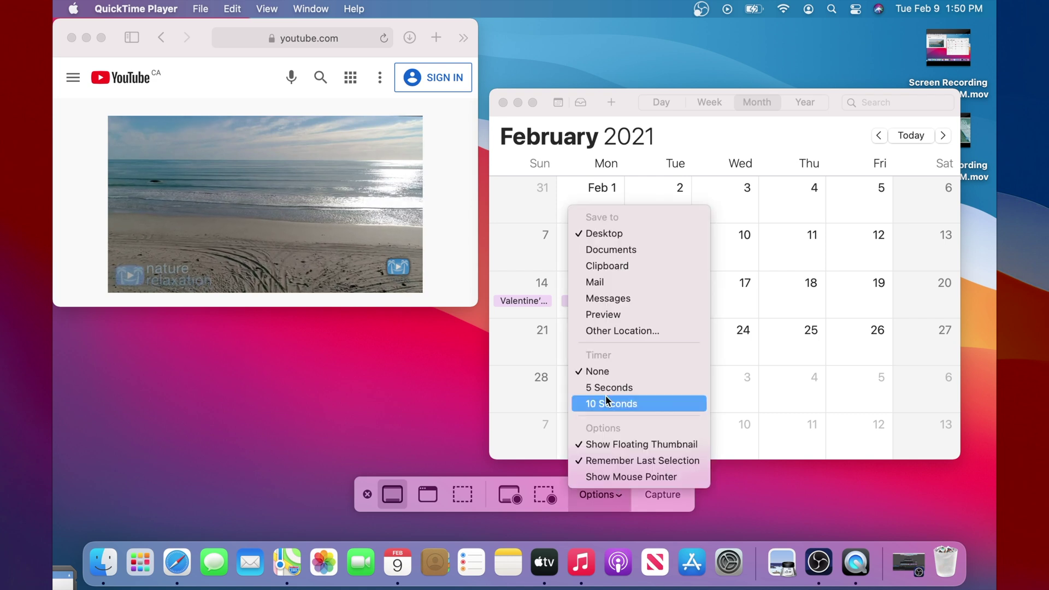
In Options, set Save to Clipboard so new captures go to the clipboard.
left_click(619, 265)
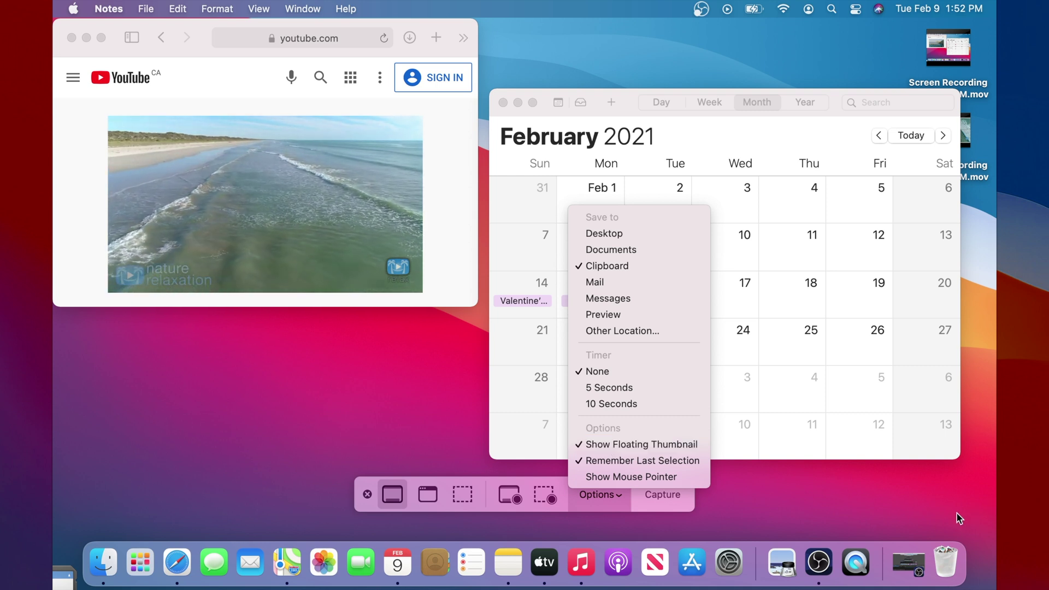
left_click(622, 490)
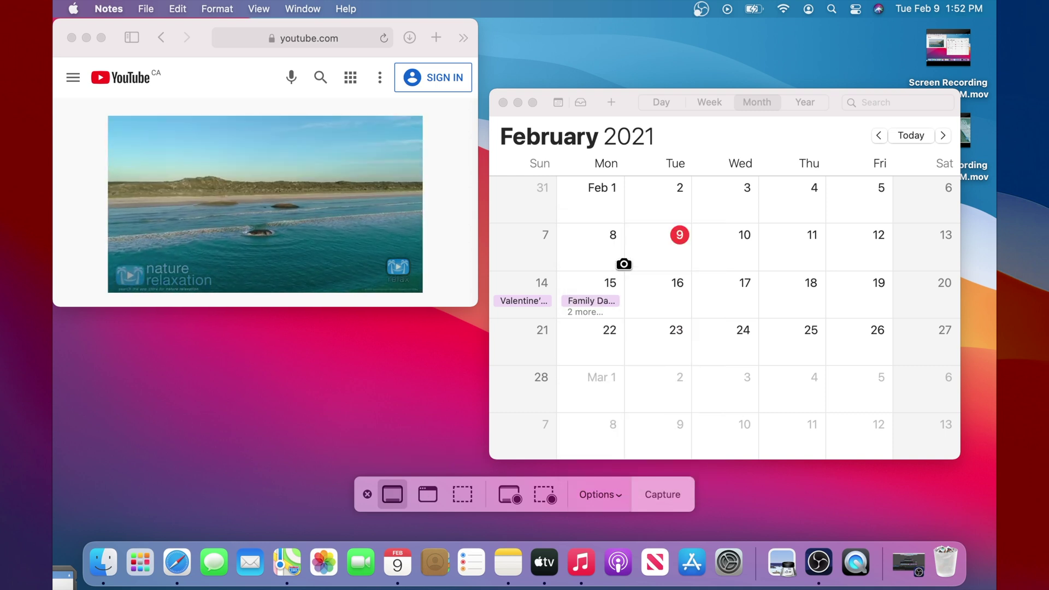
Capture the whole screen, review it from the floating thumbnail and dismiss it with Done.
left_click(666, 493)
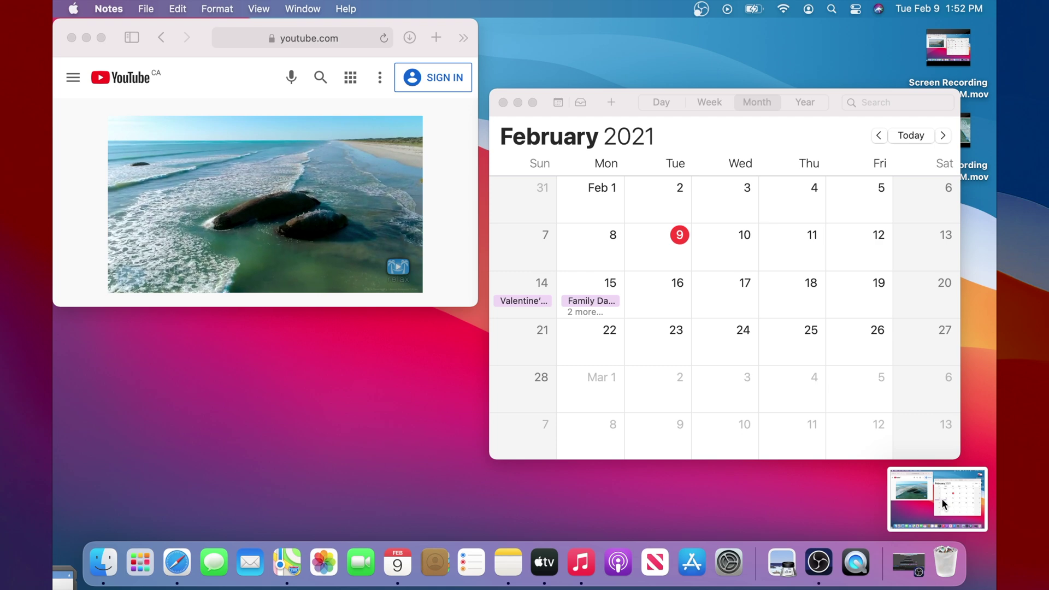
left_click(941, 499)
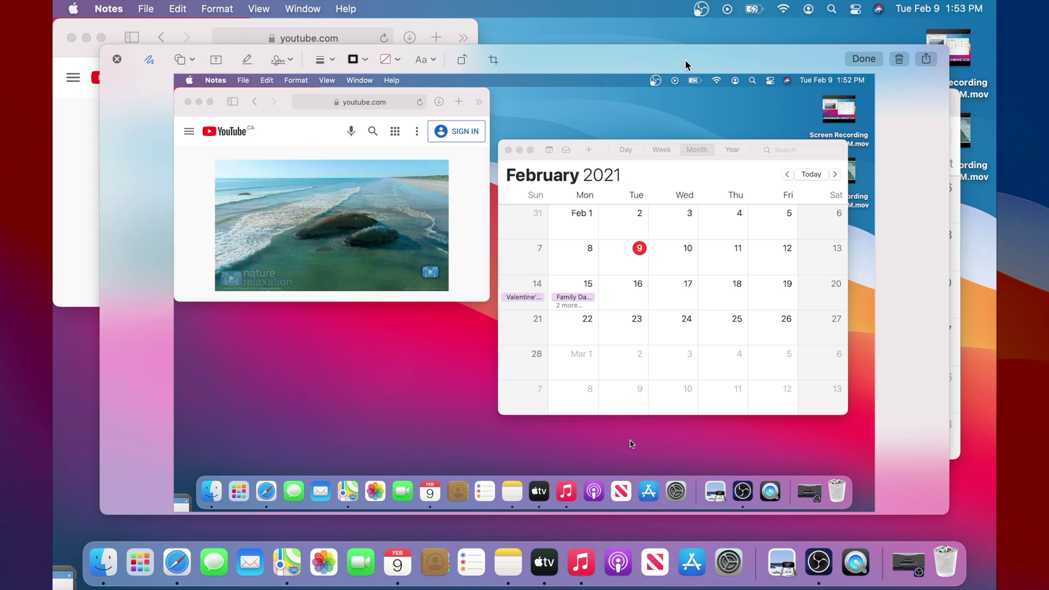
left_click(867, 61)
Start a new full-screen recording from the reopened toolbar.
key("super+shift+5")
left_click(647, 495)
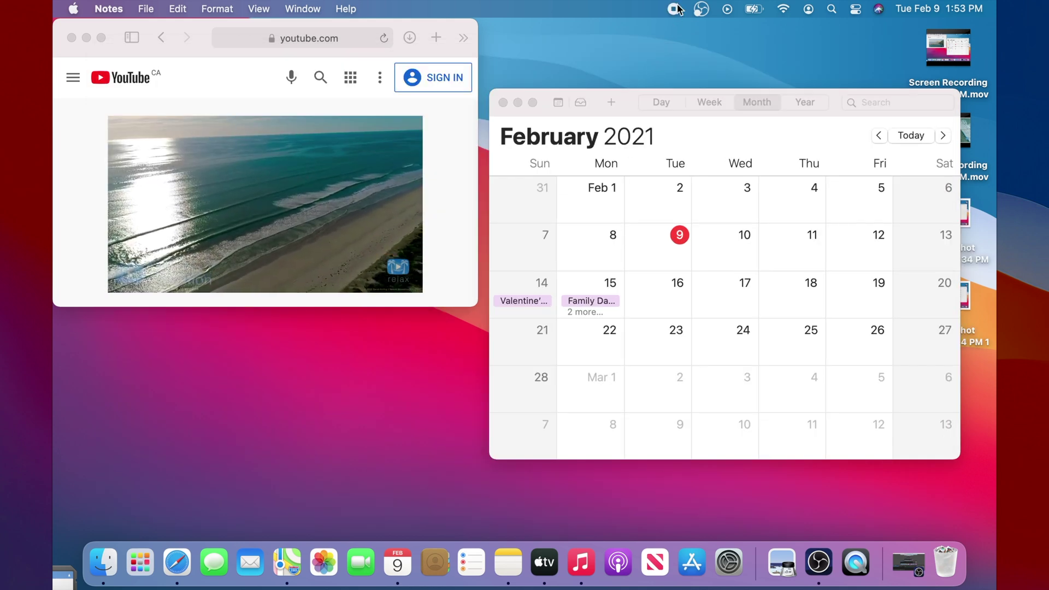
Stop the recording, trim off its opening seconds and save the clip to the desktop.
left_click(675, 9)
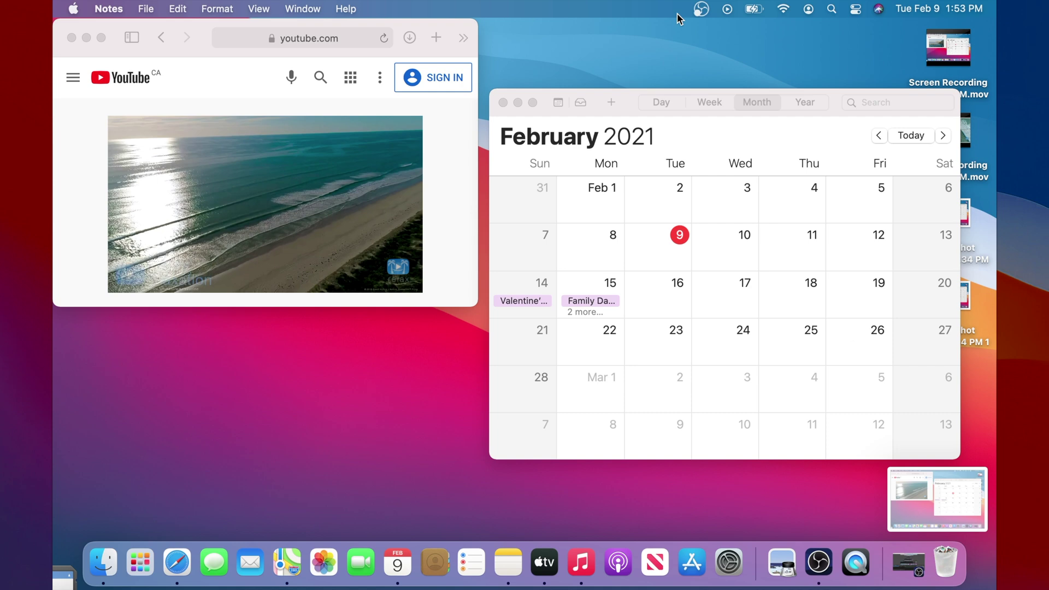
left_click(935, 513)
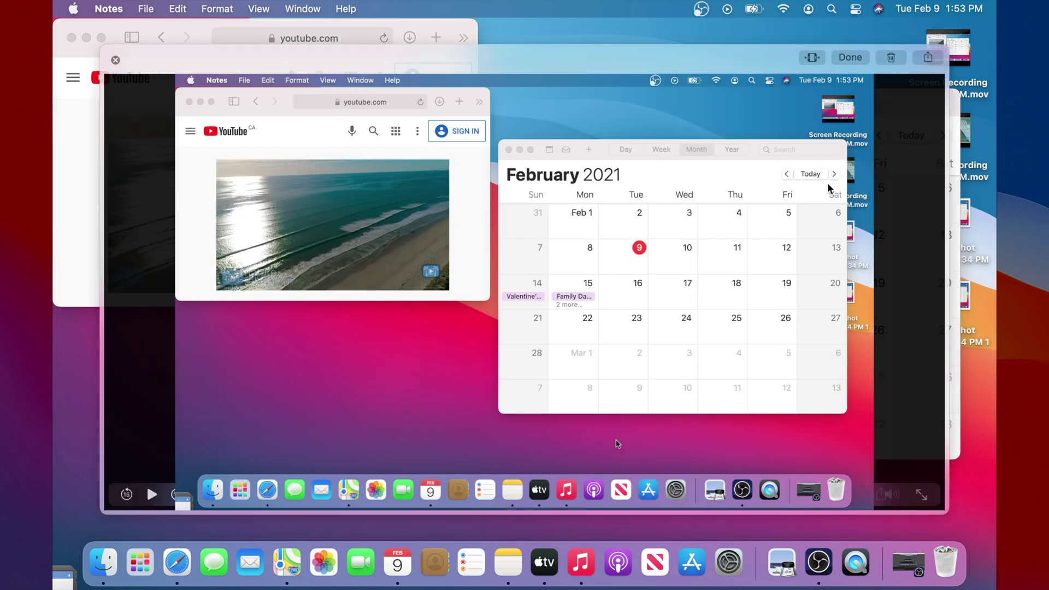
left_click(814, 59)
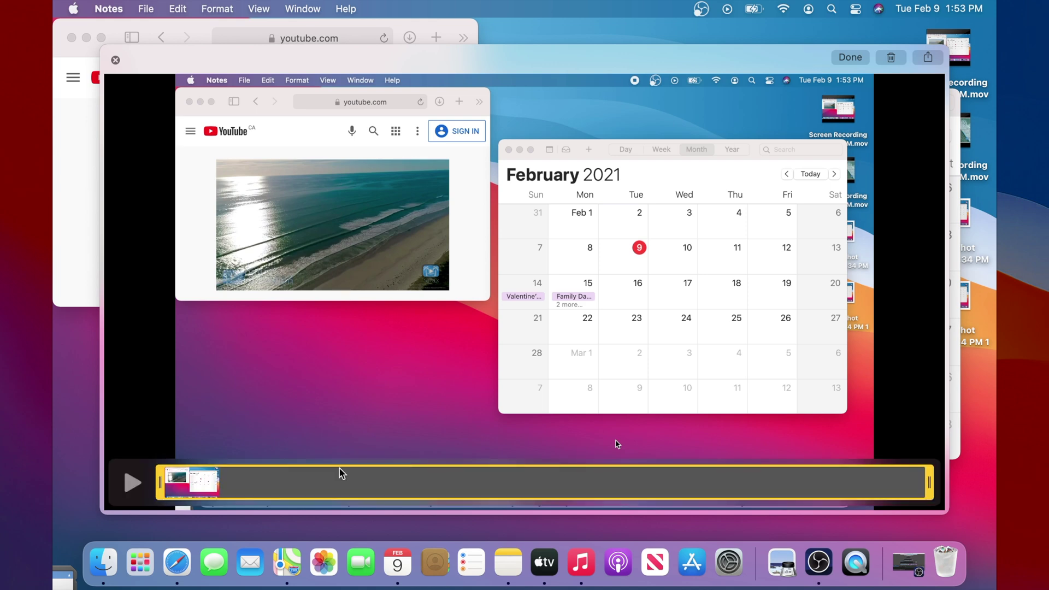
left_click_drag(222, 477, 234, 481)
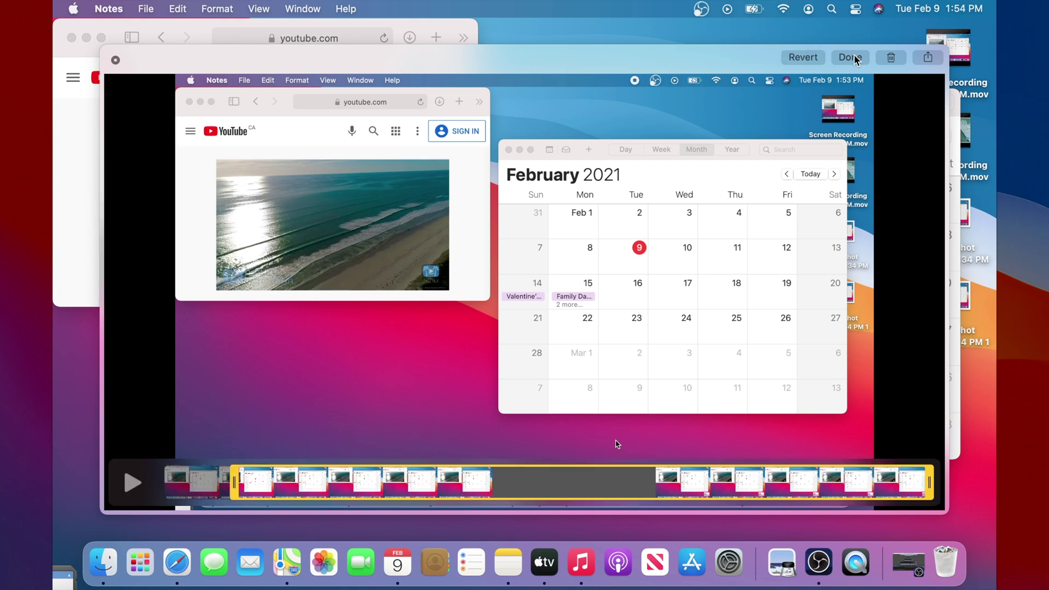
left_click(850, 57)
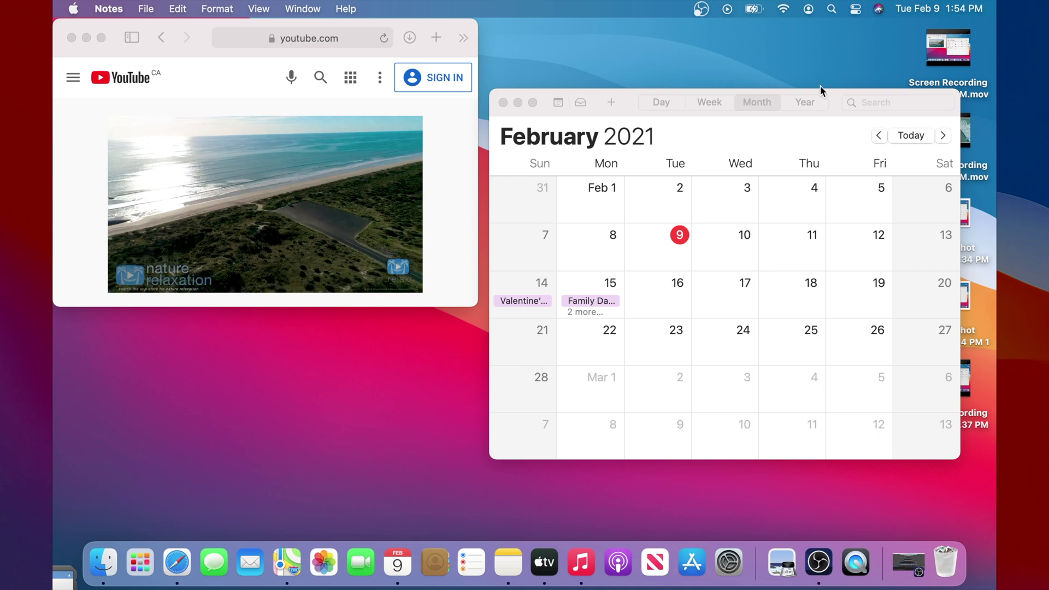
Drag the Calendar window left and down to reveal the saved captures on the desktop.
mouse_move(829, 90)
left_mouse_down()
mouse_move(771, 117)
mouse_move(664, 113)
left_mouse_up()
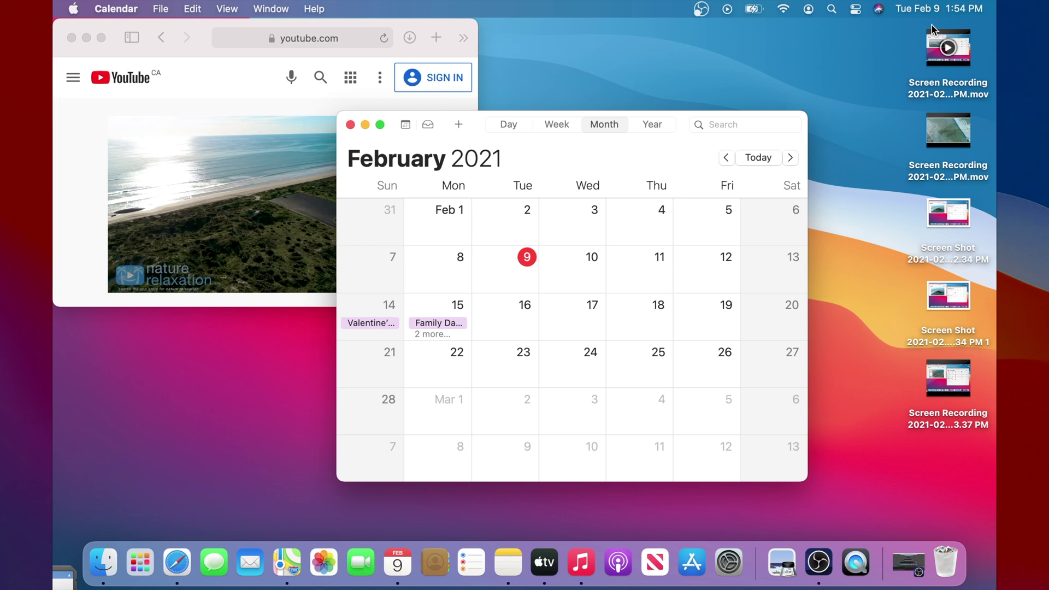